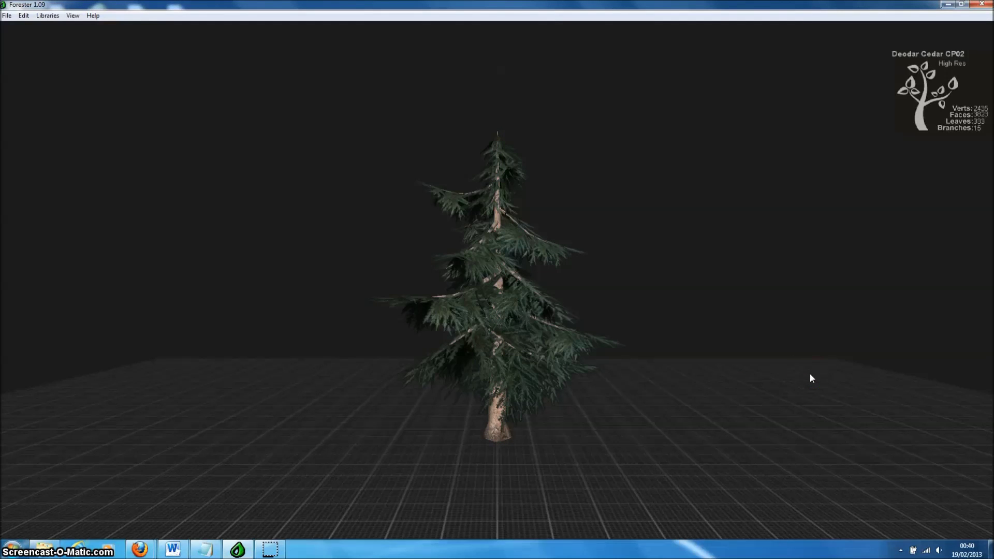
- Load the Common Lime TP01 preset from the Tree Library, discarding the unsaved Deodar Cedar
mouse_move(819, 363)
left_mouse_down()
mouse_move(756, 390)
mouse_move(672, 373)
mouse_move(487, 389)
mouse_move(443, 408)
mouse_move(446, 446)
mouse_move(650, 455)
mouse_move(611, 463)
mouse_move(419, 421)
left_mouse_up()
mouse_move(578, 413)
left_mouse_down()
mouse_move(832, 428)
mouse_move(565, 415)
mouse_move(796, 409)
left_mouse_up()
left_click_drag(528, 416, 761, 408)
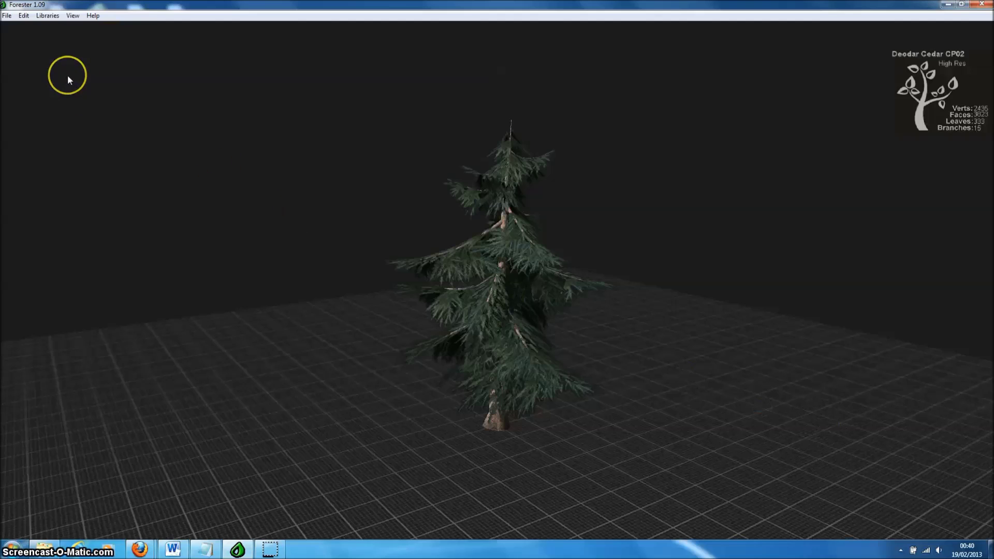
left_click(7, 16)
left_click(23, 39)
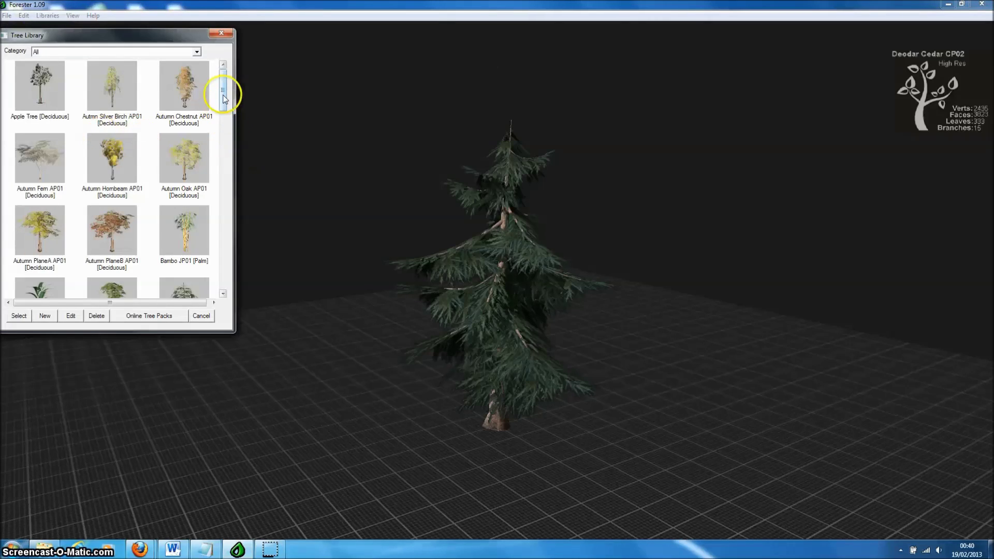
left_click_drag(223, 98, 238, 137)
left_click(122, 211)
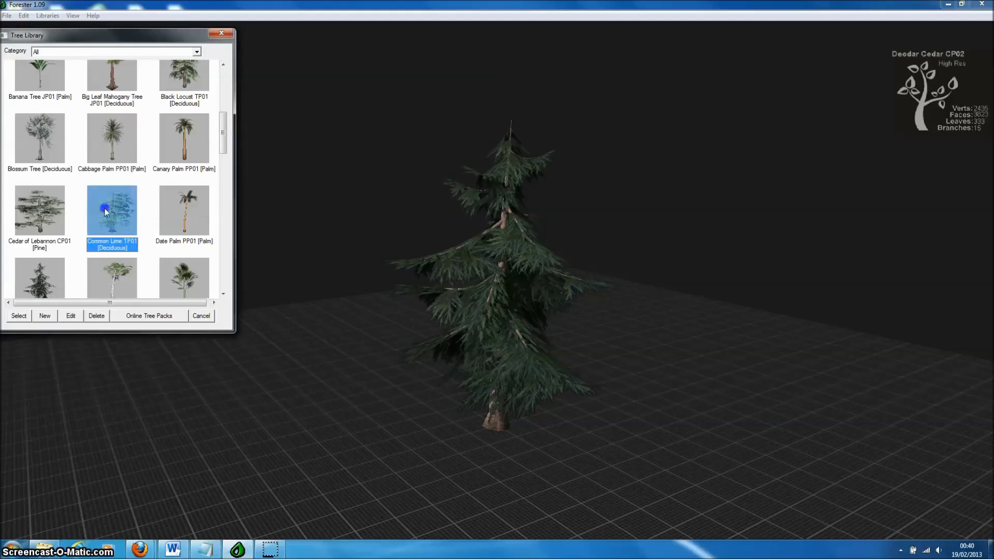
left_click(18, 315)
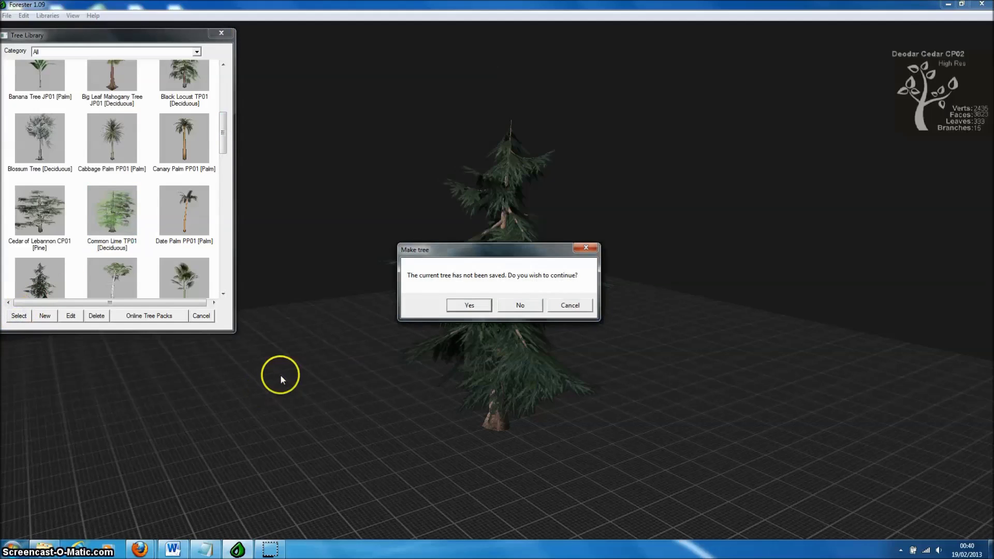
left_click(469, 306)
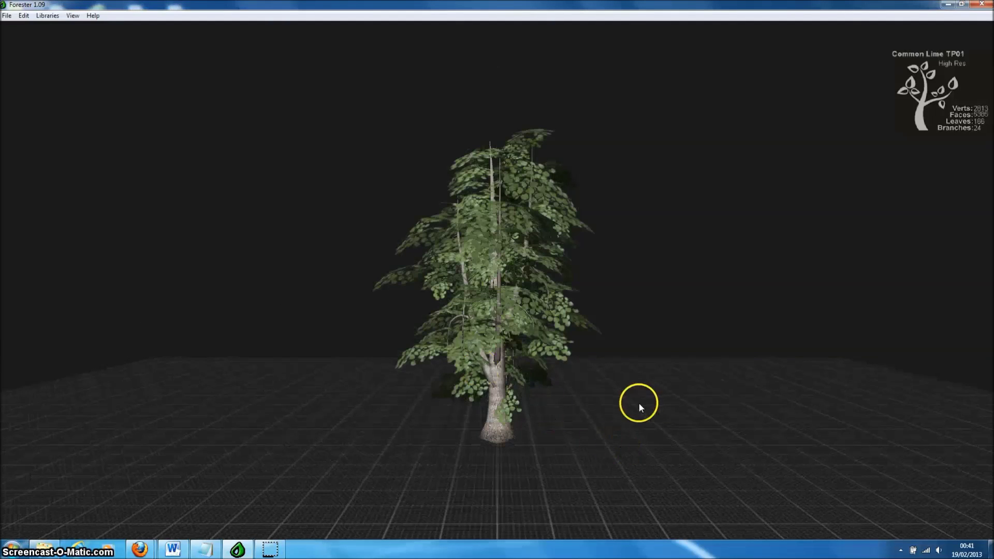
- Rotate one lime-tree leaf cluster to hang downward and rebuild the tree
mouse_move(639, 407)
left_mouse_down()
mouse_move(517, 424)
mouse_move(377, 405)
mouse_move(271, 373)
mouse_move(232, 388)
mouse_move(295, 417)
mouse_move(419, 435)
mouse_move(629, 448)
mouse_move(637, 424)
mouse_move(607, 435)
mouse_move(493, 427)
left_mouse_up()
right_click_drag(600, 328, 600, 328)
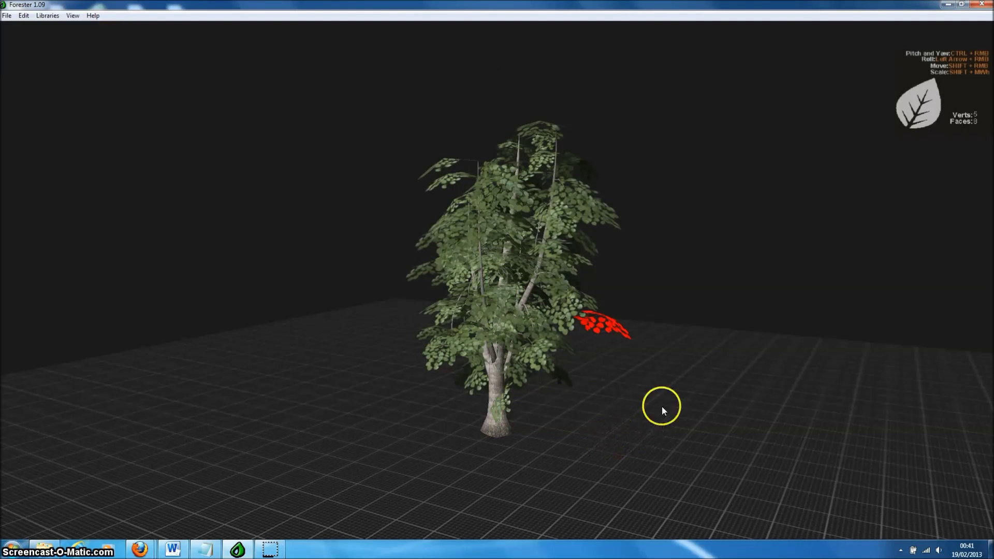
mouse_move(691, 343)
left_mouse_down()
mouse_move(669, 237)
mouse_move(700, 227)
mouse_move(721, 261)
mouse_move(649, 228)
mouse_move(697, 250)
mouse_move(665, 228)
left_mouse_up()
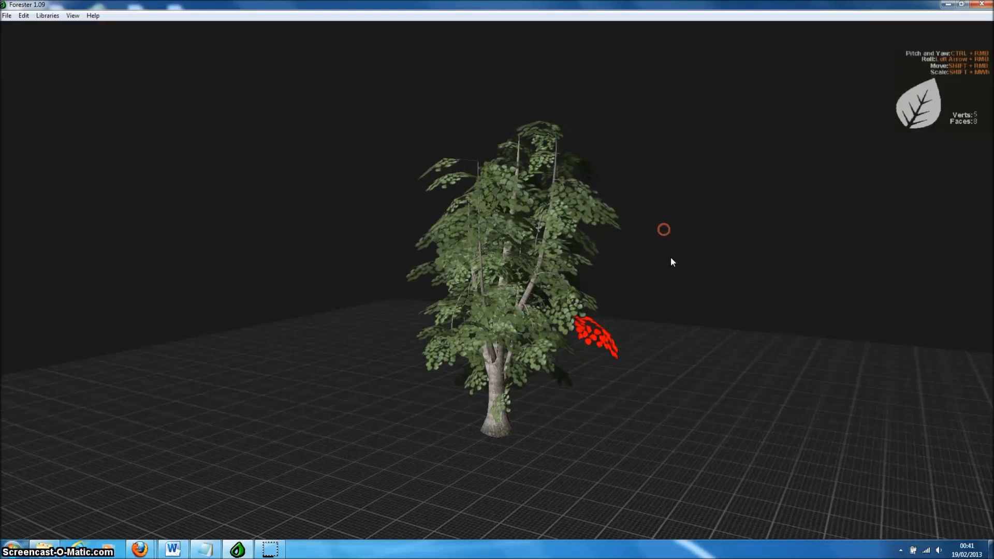
right_click(682, 331)
key("ctrl+s")
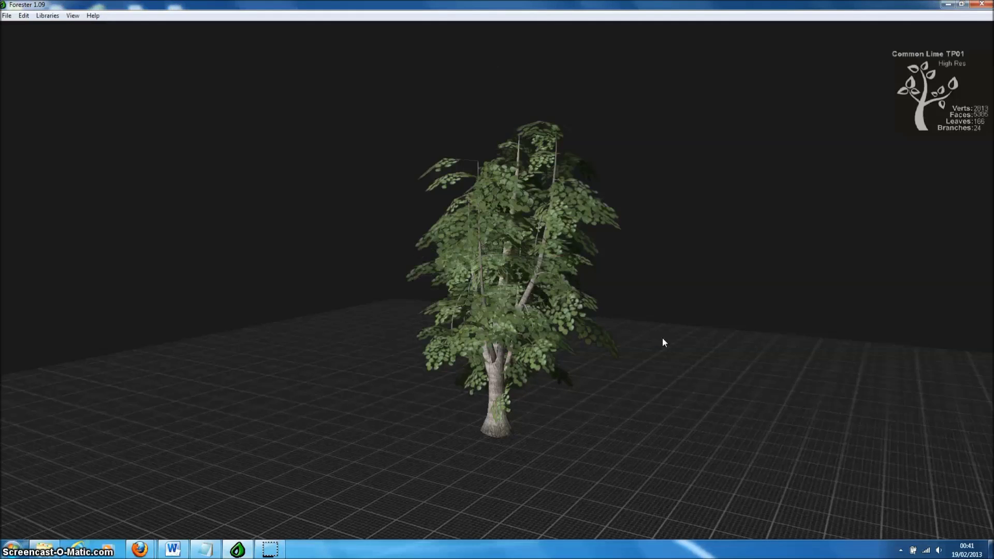
mouse_move(692, 334)
left_mouse_down()
mouse_move(580, 353)
mouse_move(280, 350)
mouse_move(315, 382)
mouse_move(567, 398)
mouse_move(706, 349)
mouse_move(771, 352)
left_mouse_up()
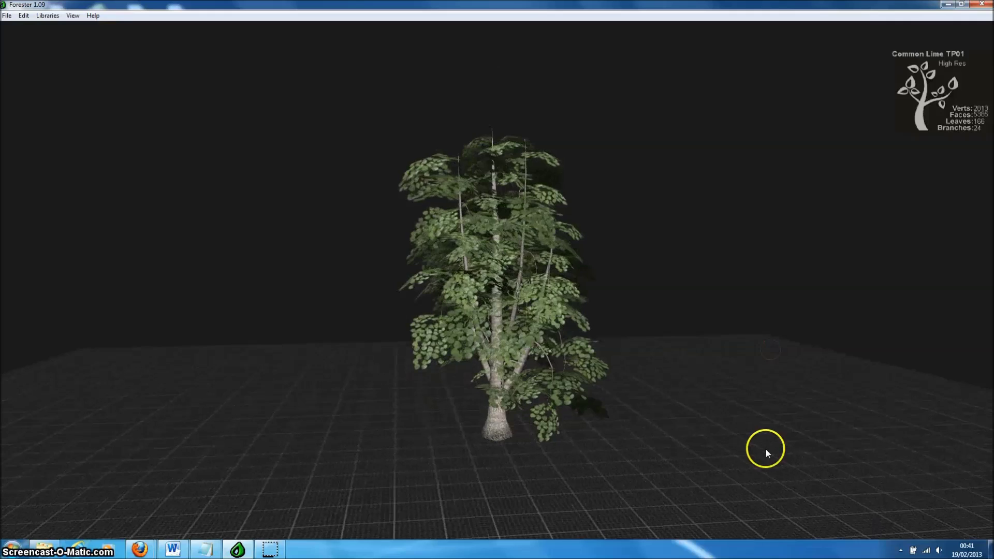
- Set the tree export to FBX (UDK) with the high-res model and a collision mesh
left_click(7, 16)
left_click(30, 79)
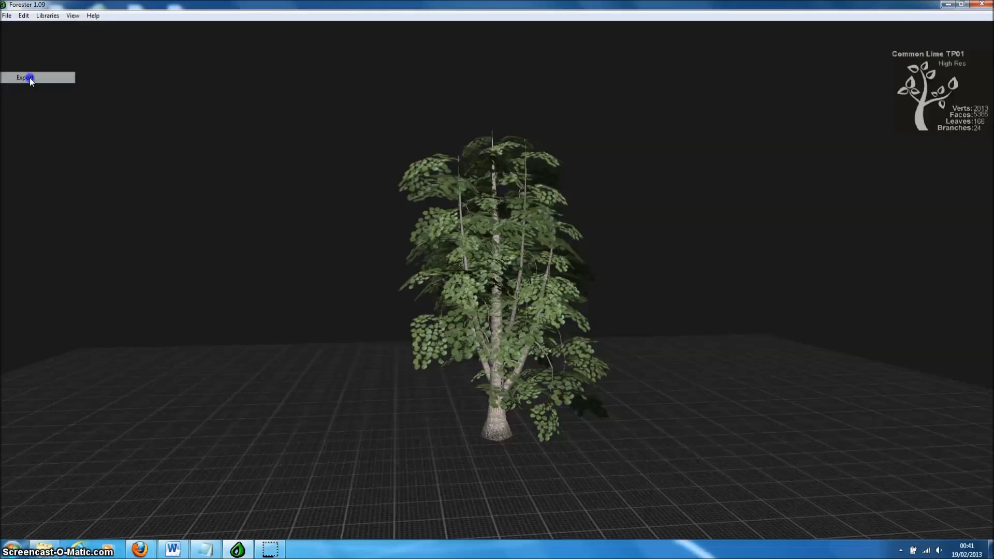
left_click(7, 16)
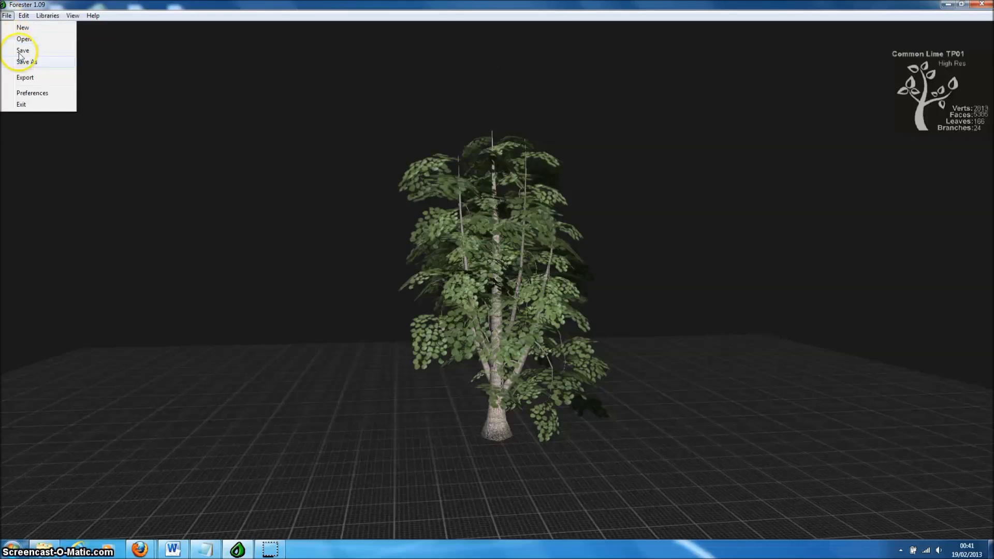
left_click(27, 78)
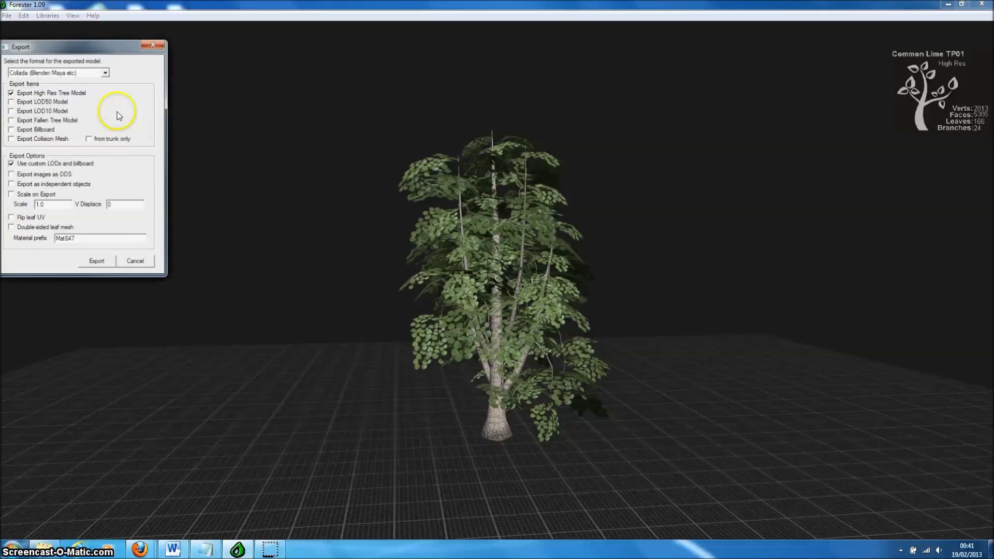
left_click(106, 73)
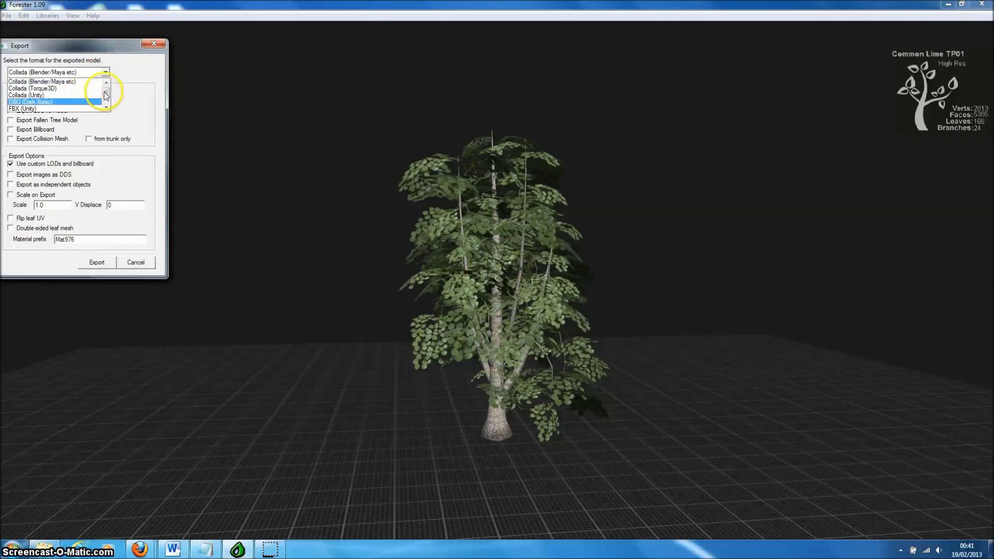
scroll(100, 103, "down", 1)
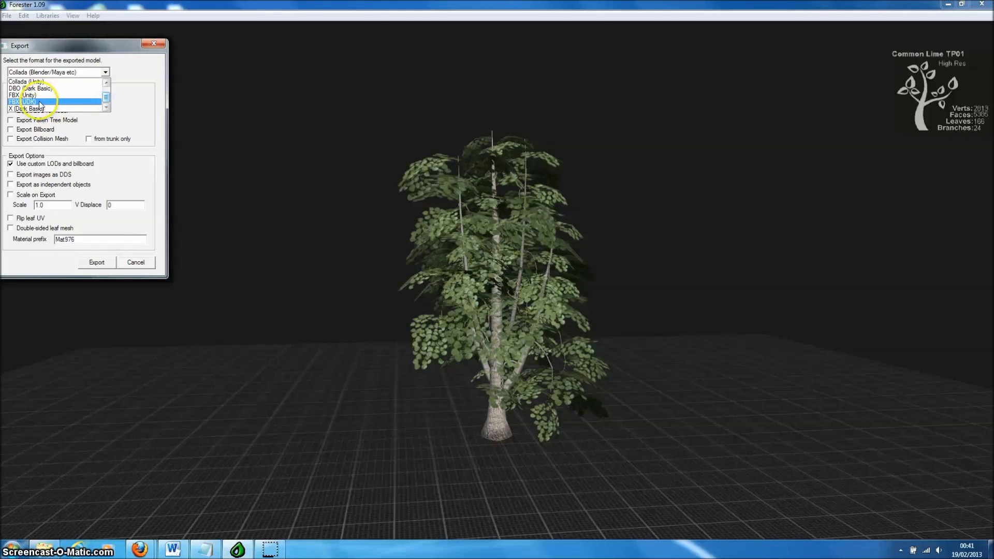
left_click(40, 101)
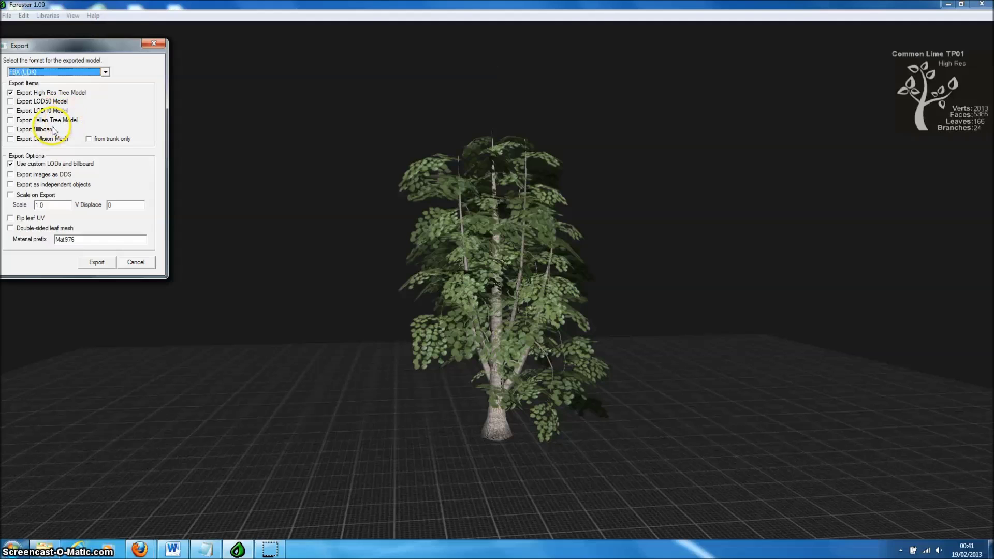
left_click(11, 139)
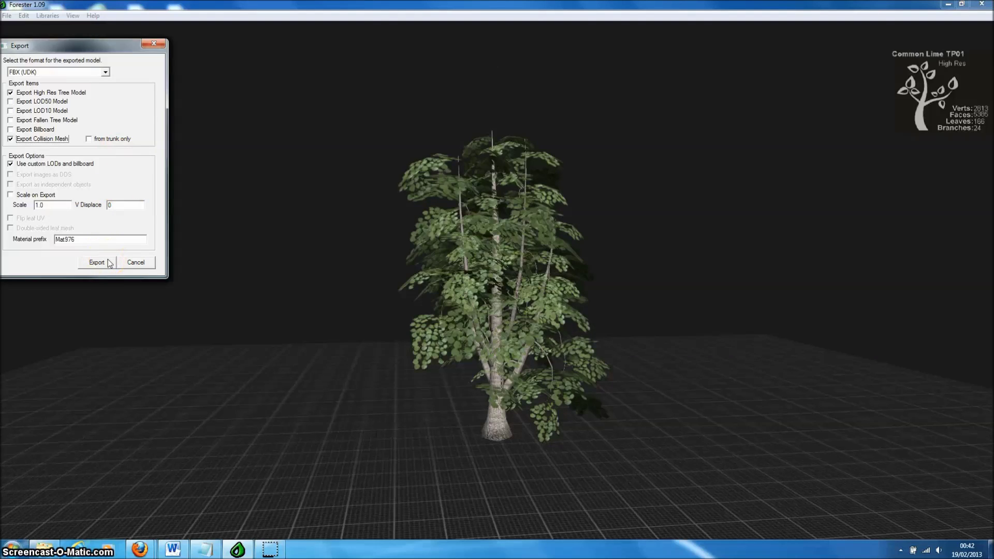
left_click(108, 262)
- Save the export as 'commonlime' in the Forester Exports folder
left_click(109, 262)
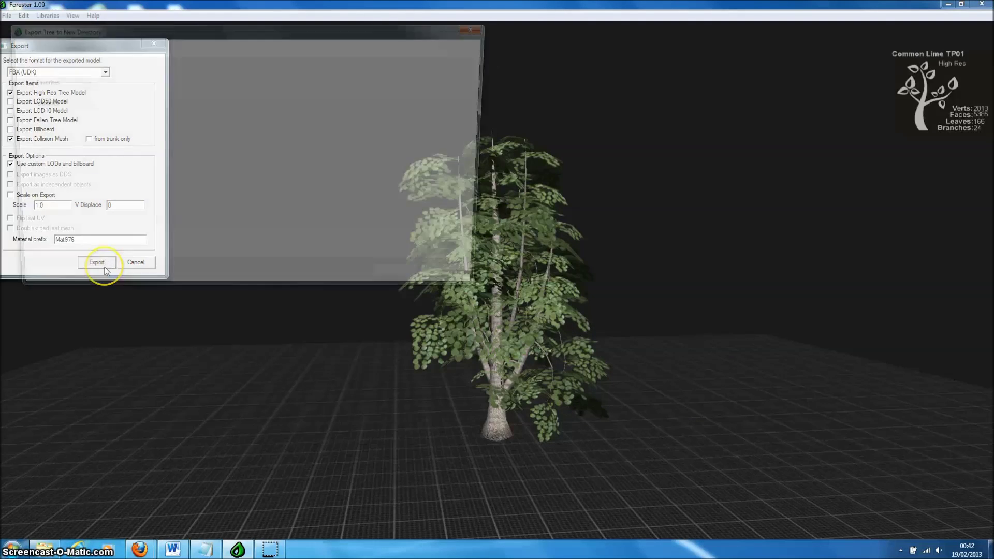
left_click(107, 262)
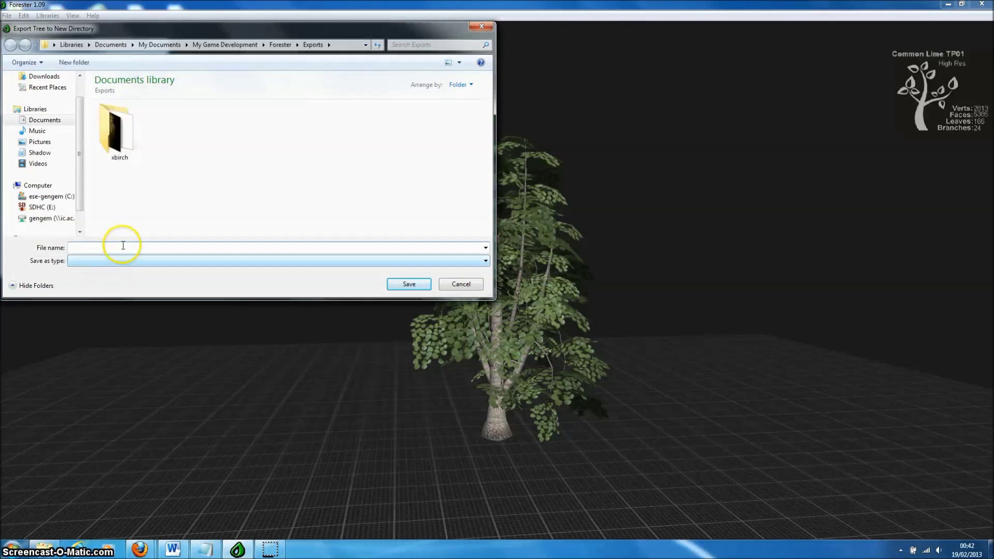
left_click(124, 245)
type("commonlime")
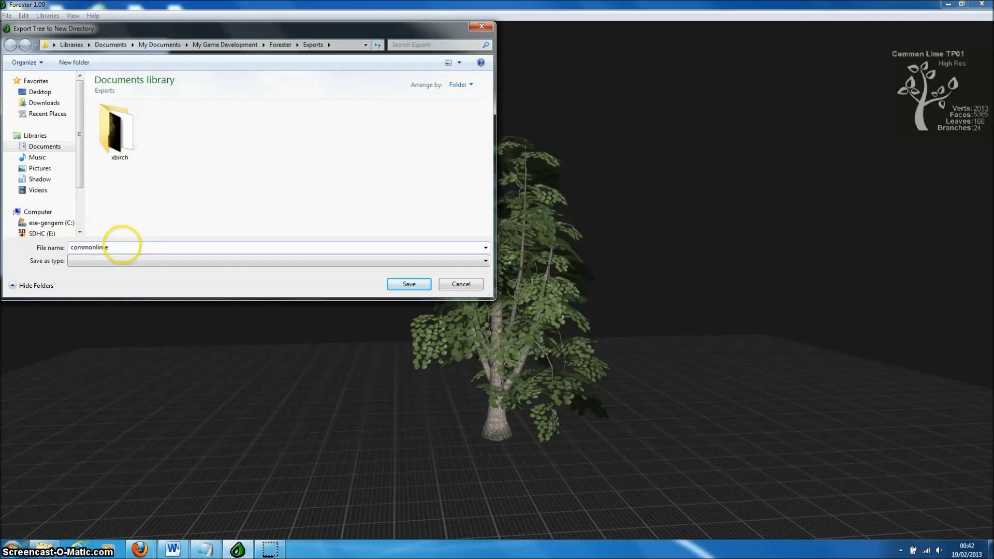
left_click(408, 285)
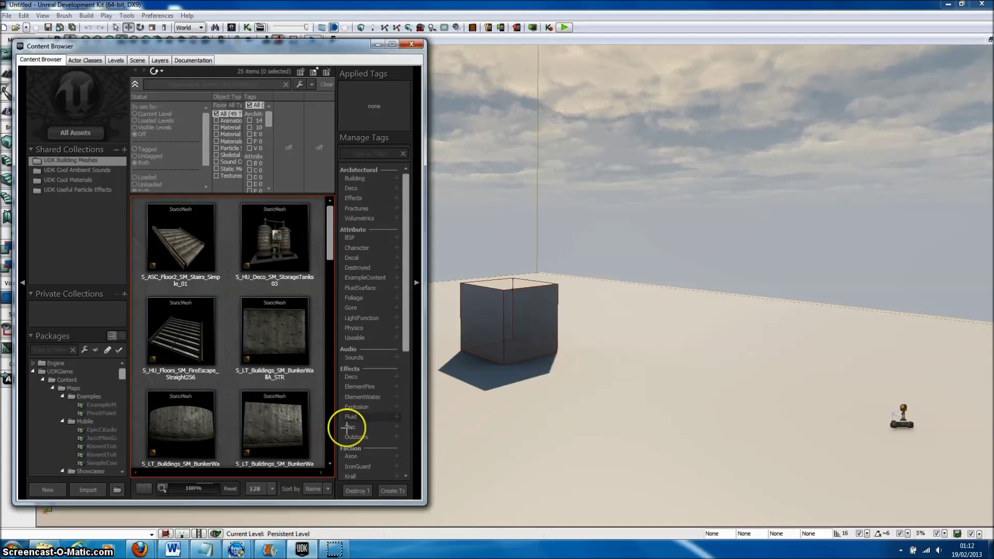
- Browse to My Game Development > Forester > Exports > commonlime and pick commonlime.fbx
left_click(88, 489)
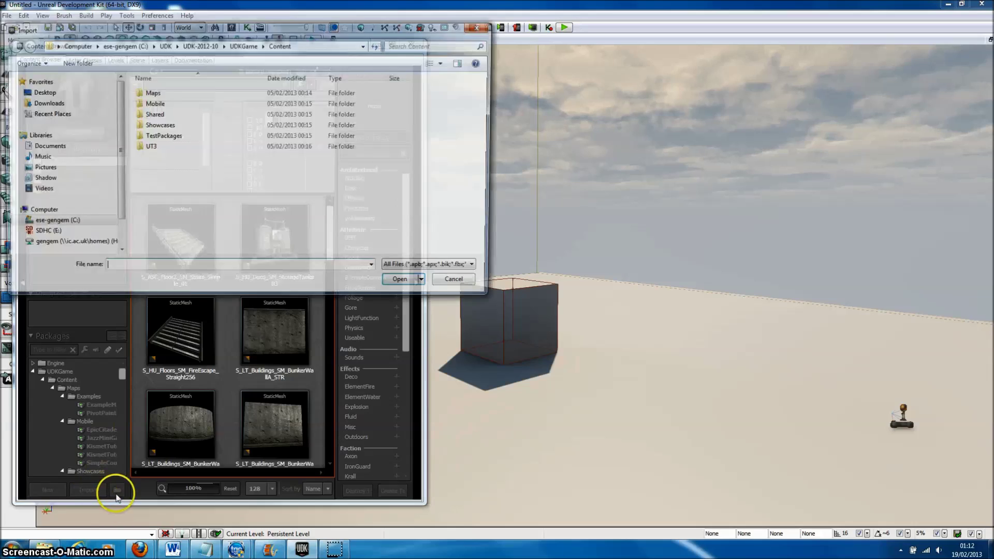
left_click(14, 146)
left_click(20, 158)
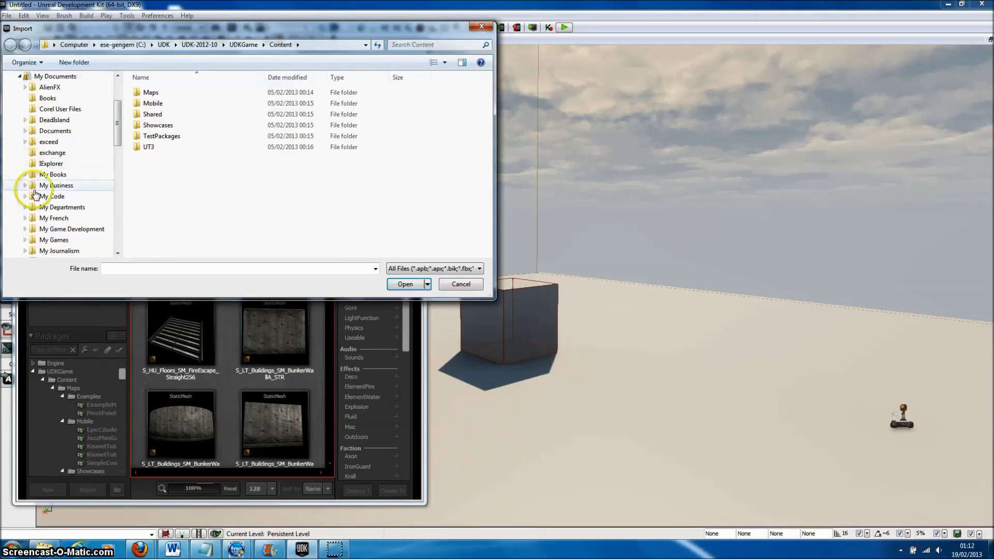
left_click(25, 228)
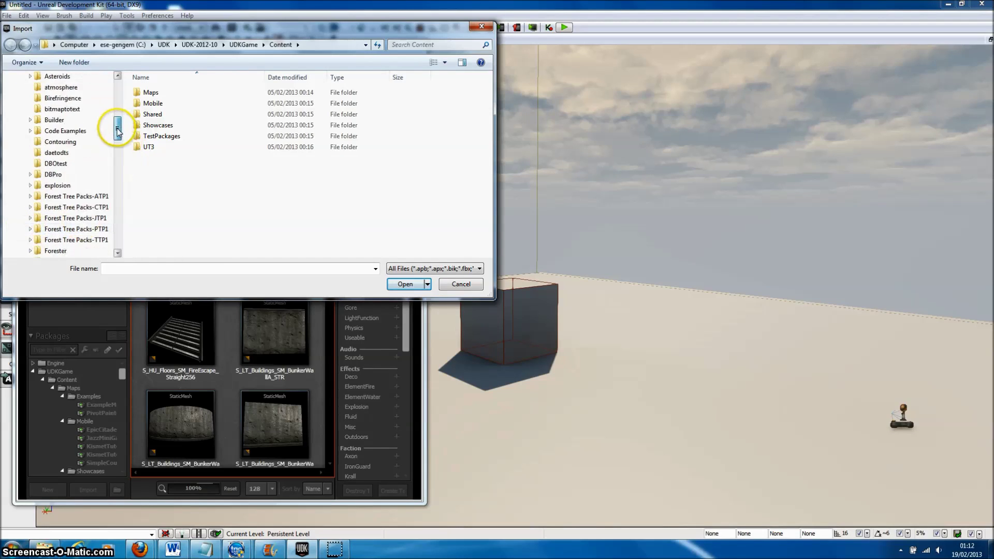
left_click_drag(115, 125, 116, 142)
left_click(30, 153)
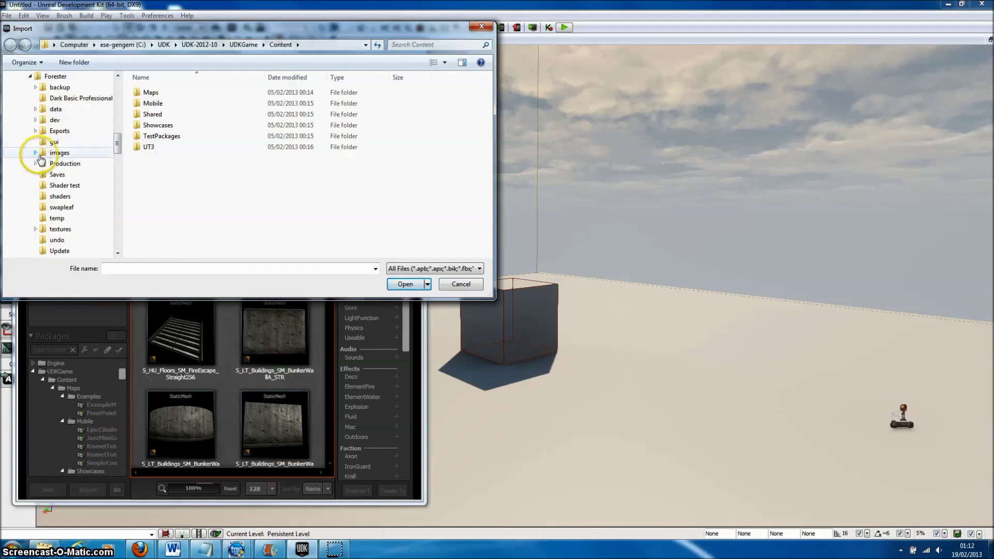
left_click(56, 132)
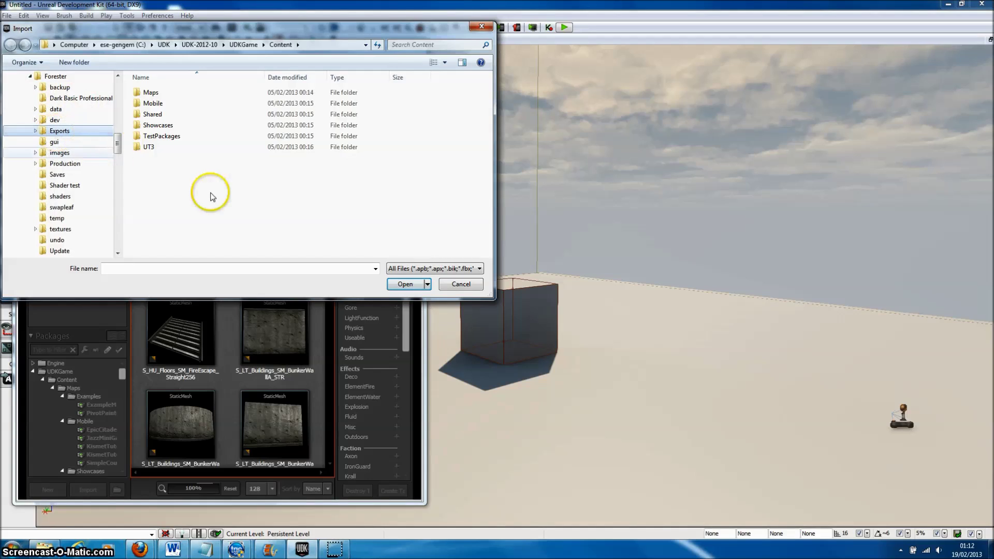
double_click(158, 124)
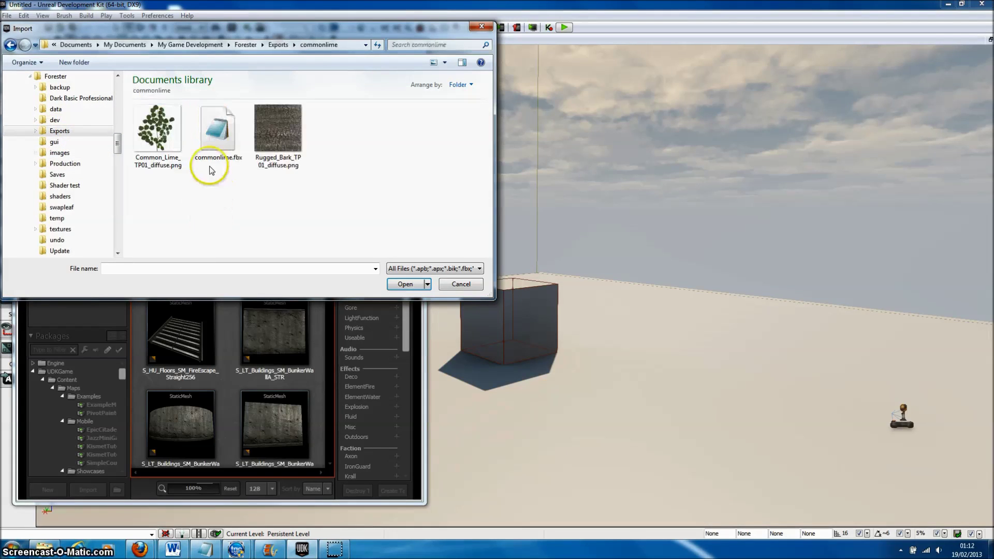
left_click(217, 132)
- Import commonlime.fbx into MyPackage with default settings, dismissing the FBX version warning
left_click(405, 285)
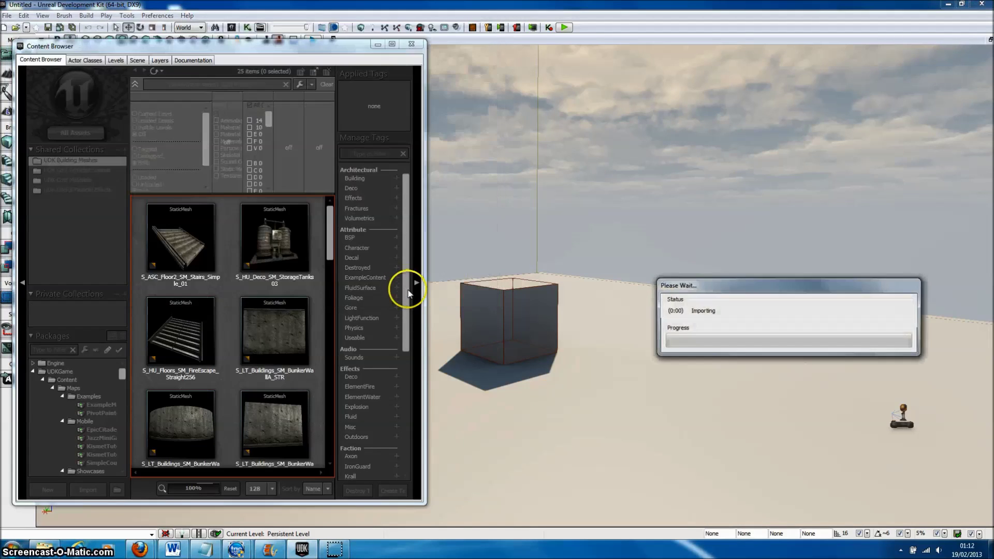
left_click(641, 225)
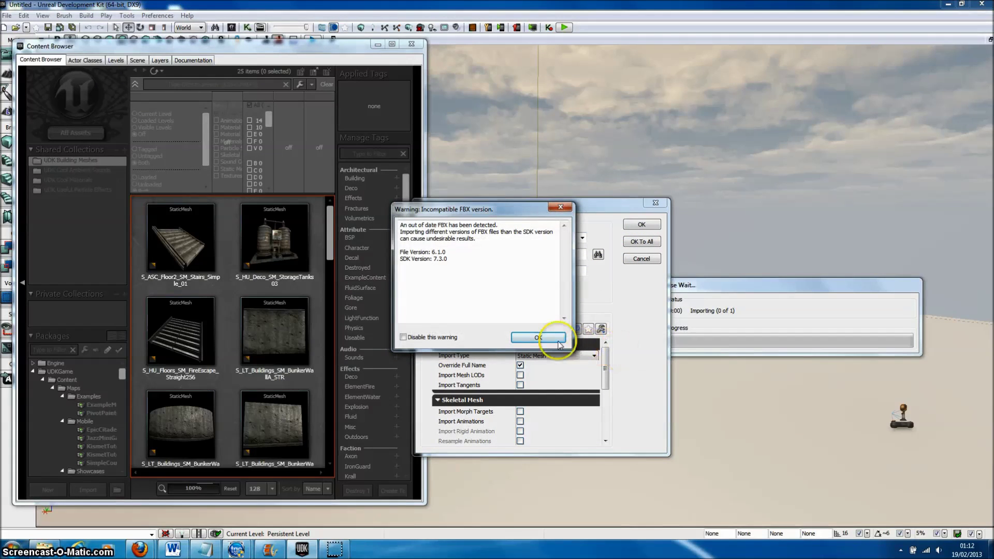
left_click(538, 337)
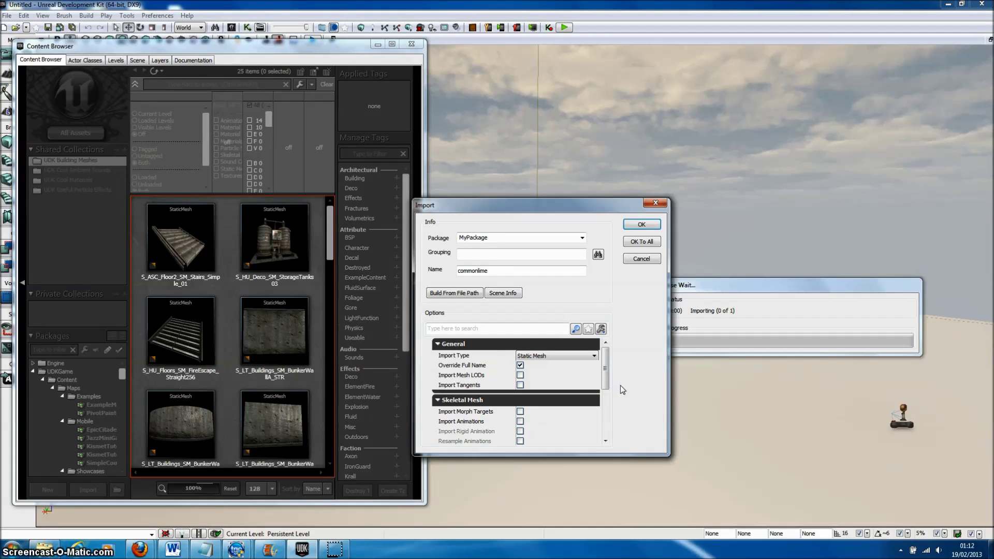
left_click(676, 312)
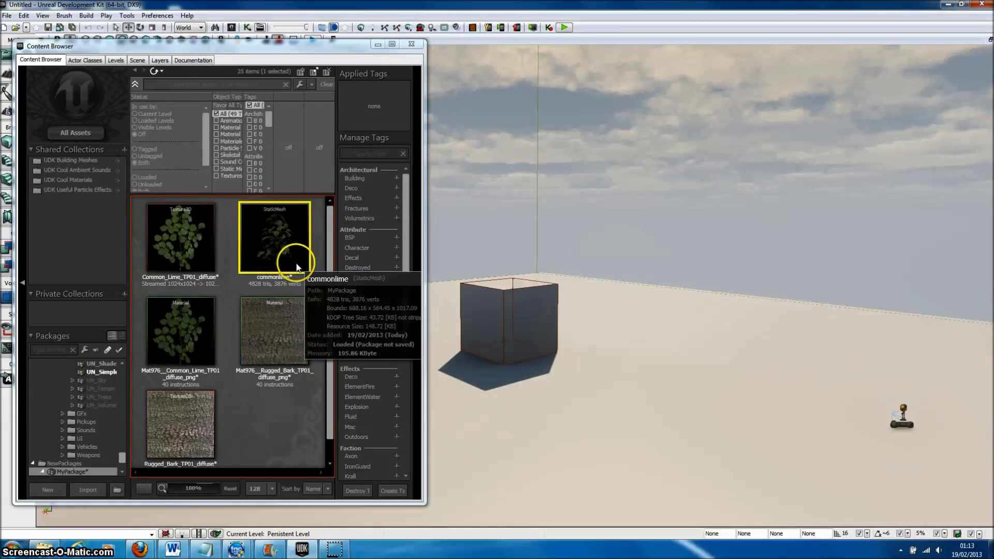
- Place the commonlime static mesh in the level beside the cube
left_click_drag(272, 247, 603, 374)
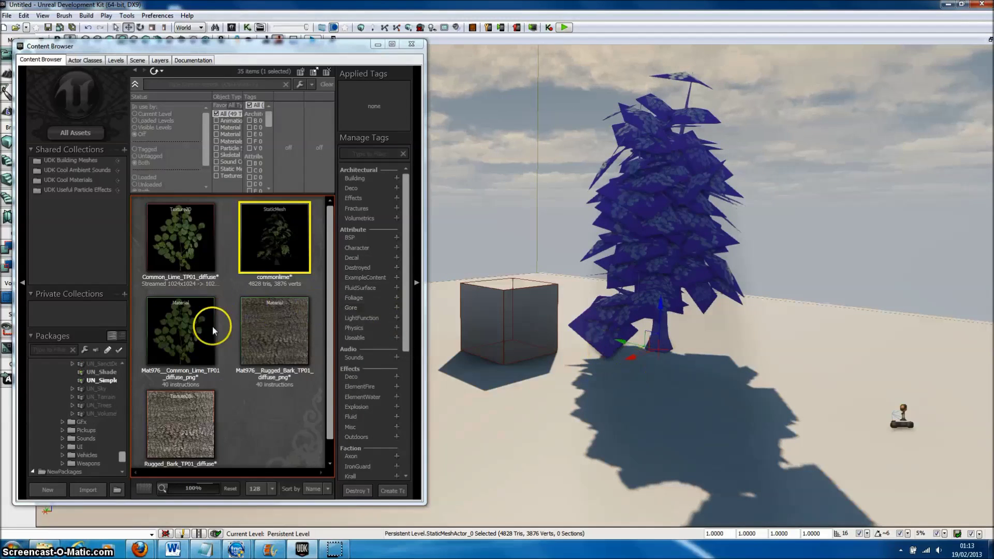
left_click(202, 339)
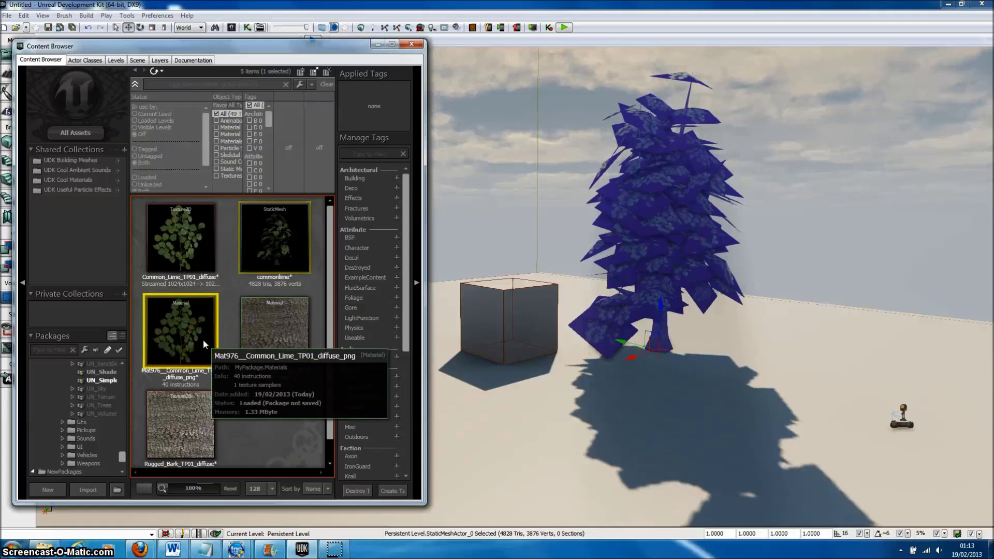
- Give the Common_Lime leaf material BLEND_Masked blend mode and make it two-sided
double_click(203, 340)
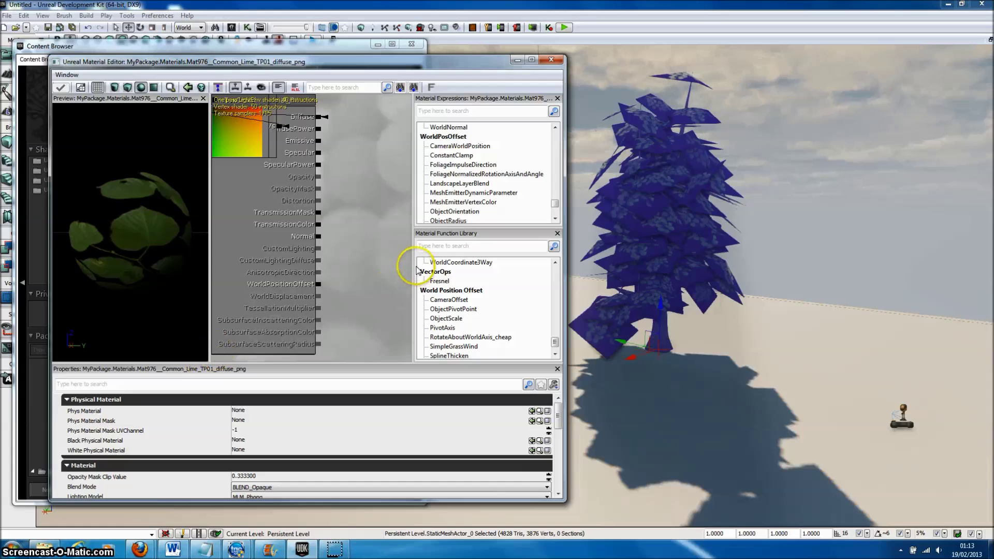
left_click_drag(281, 248, 285, 251)
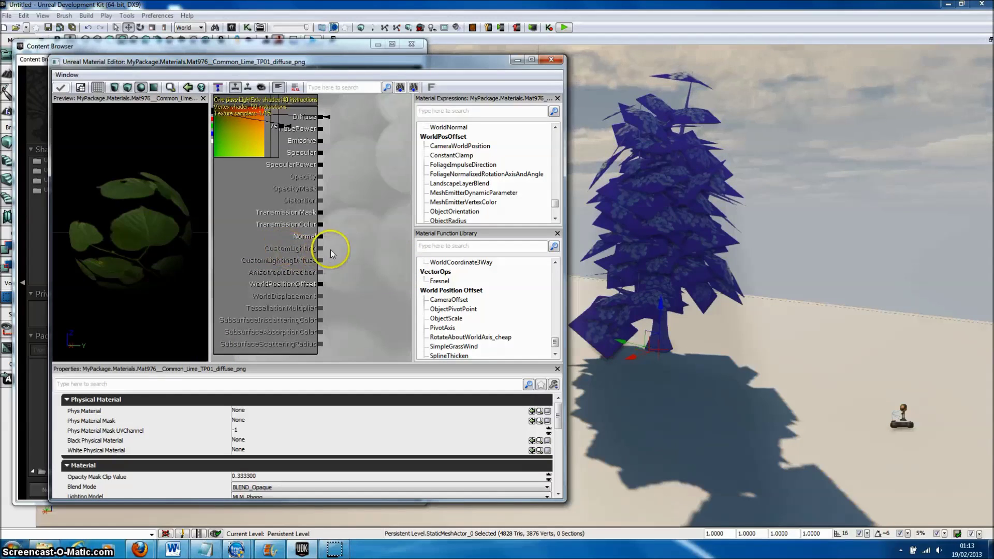
left_click_drag(239, 232, 297, 243)
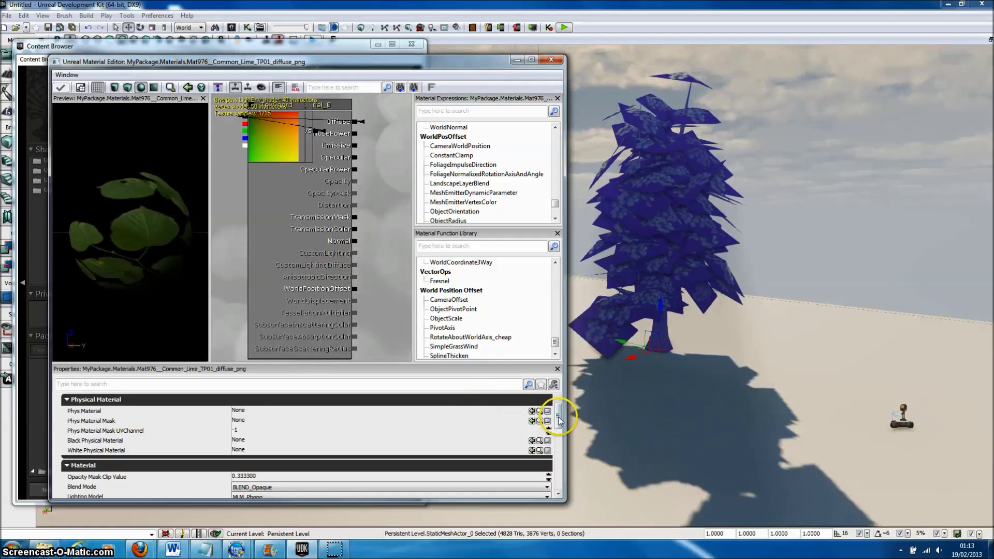
left_click_drag(558, 412, 560, 438)
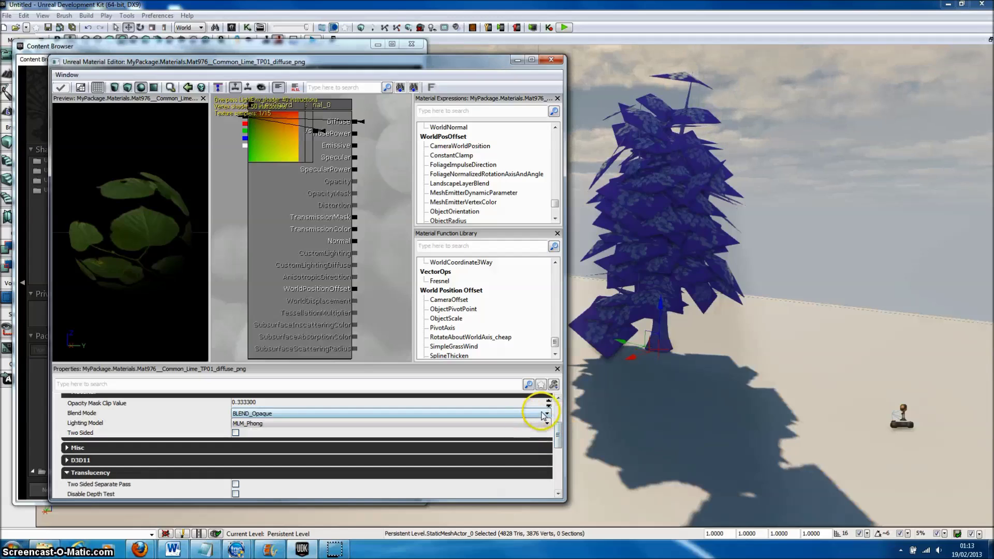
left_click(541, 413)
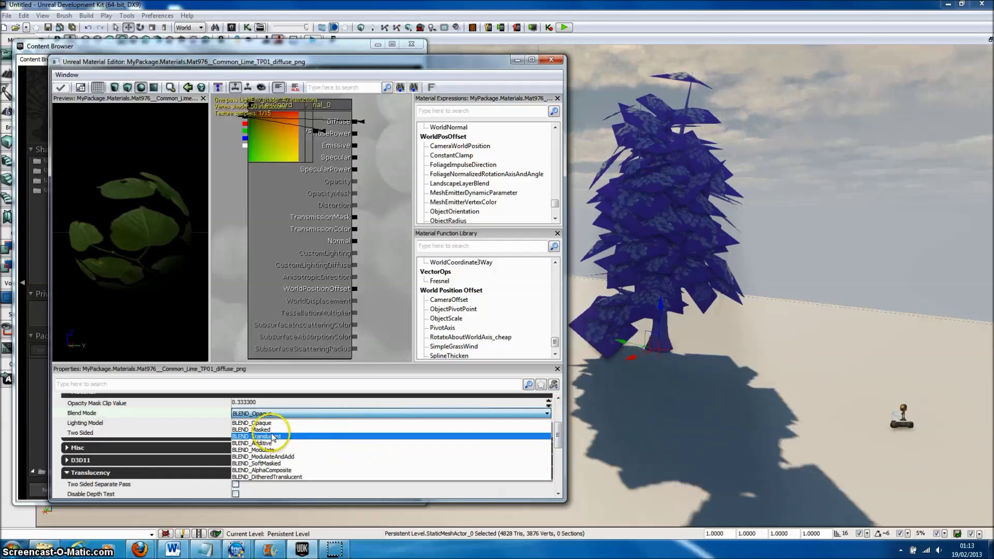
left_click(271, 430)
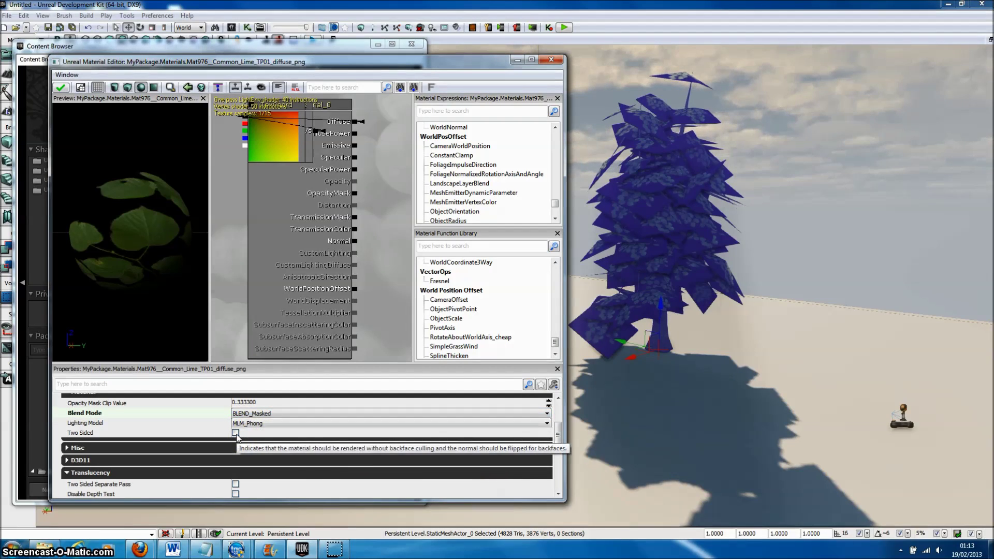
left_click(235, 432)
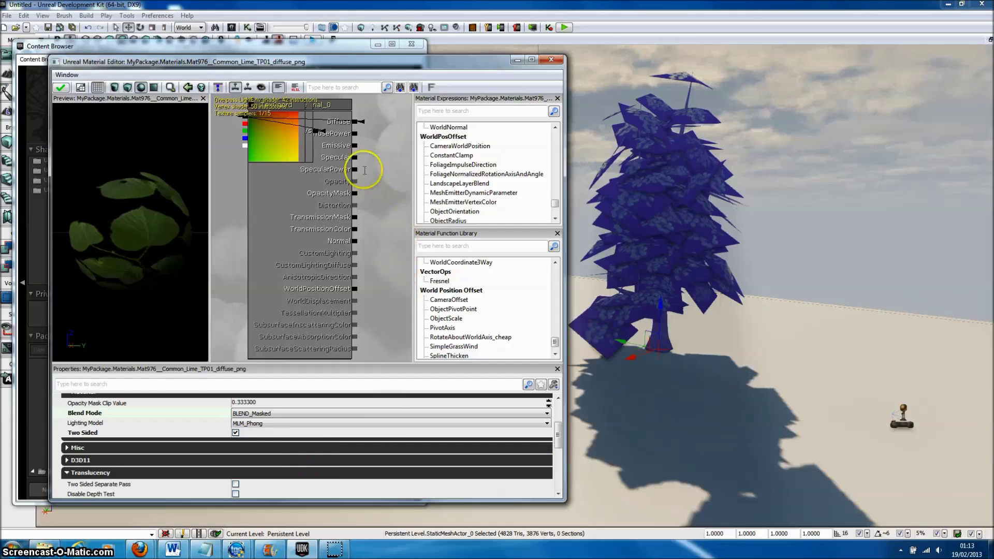
- Wire the leaf texture's alpha into OpacityMask and apply the material changes
left_click_drag(354, 194, 243, 147)
left_click(237, 199)
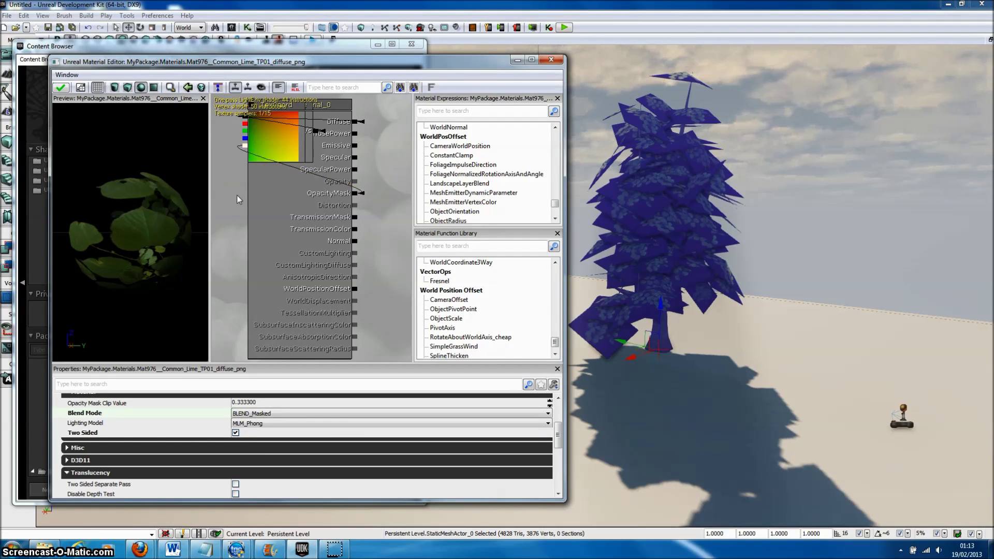
left_click(61, 88)
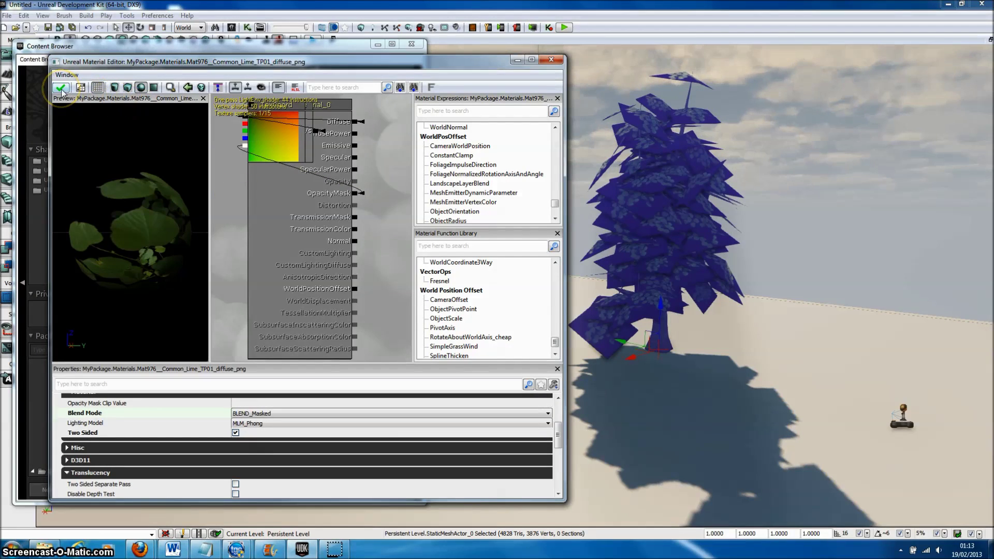
left_click(162, 182)
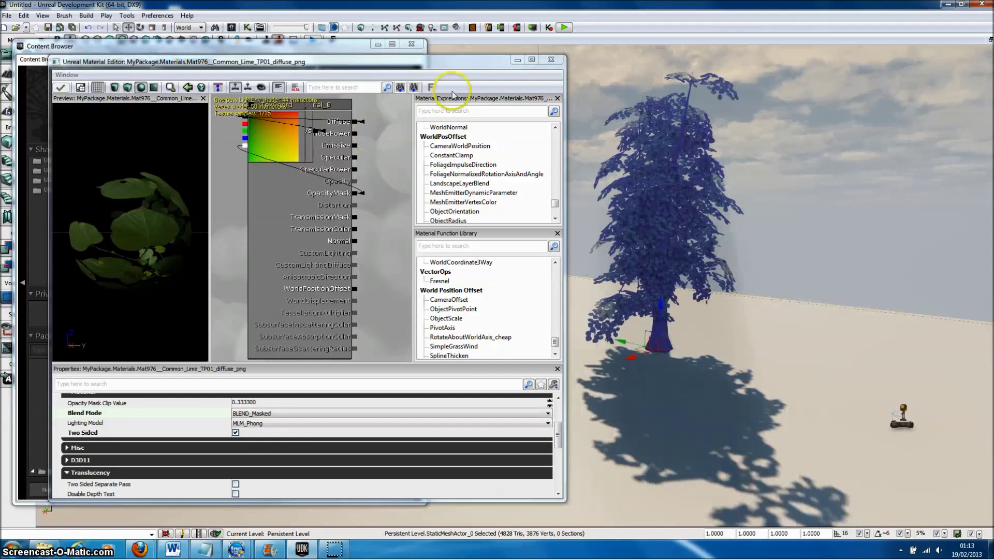
left_click(550, 60)
left_click(554, 60)
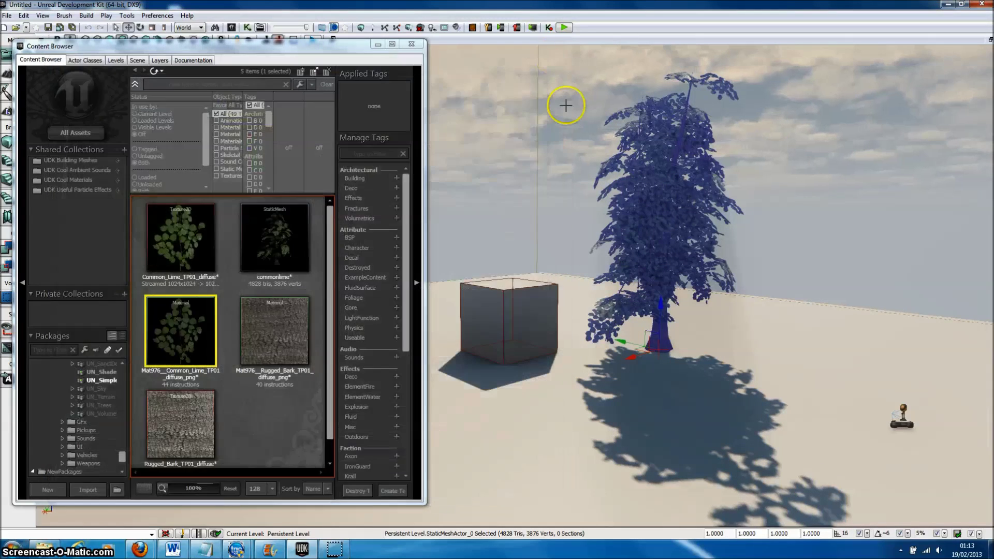
- Hide the Content Browser and tilt the camera to view the green-leafed lime tree
left_click(411, 44)
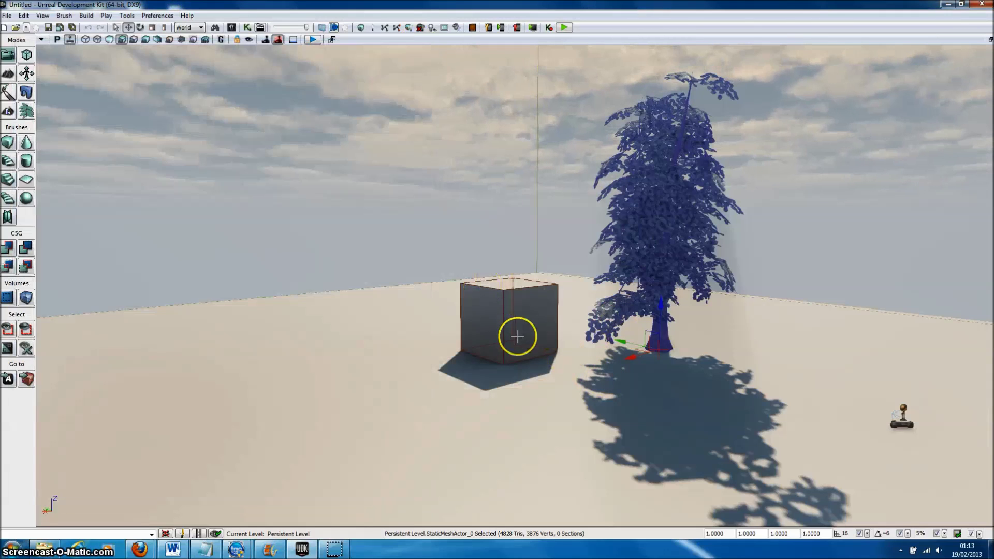
left_click(549, 386)
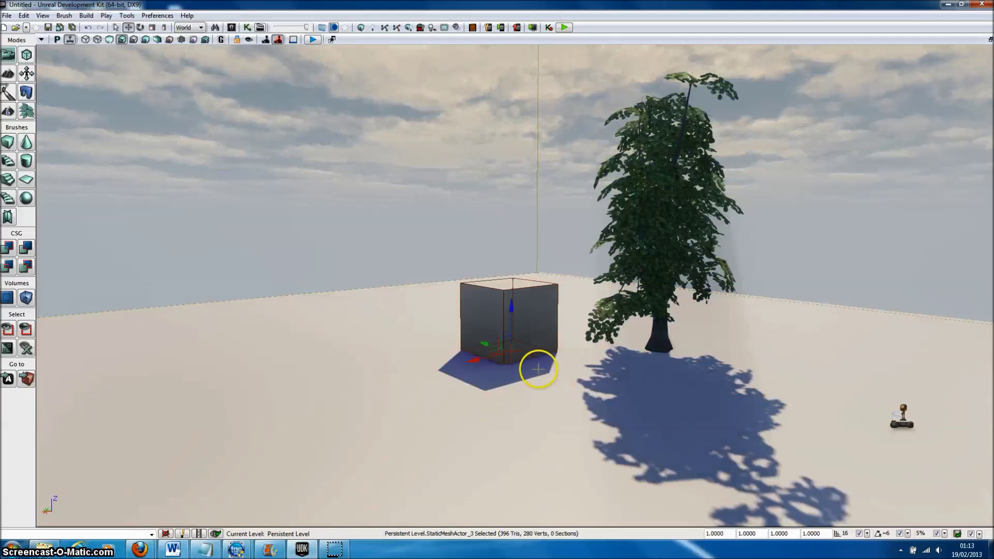
right_click_drag(538, 366, 517, 346)
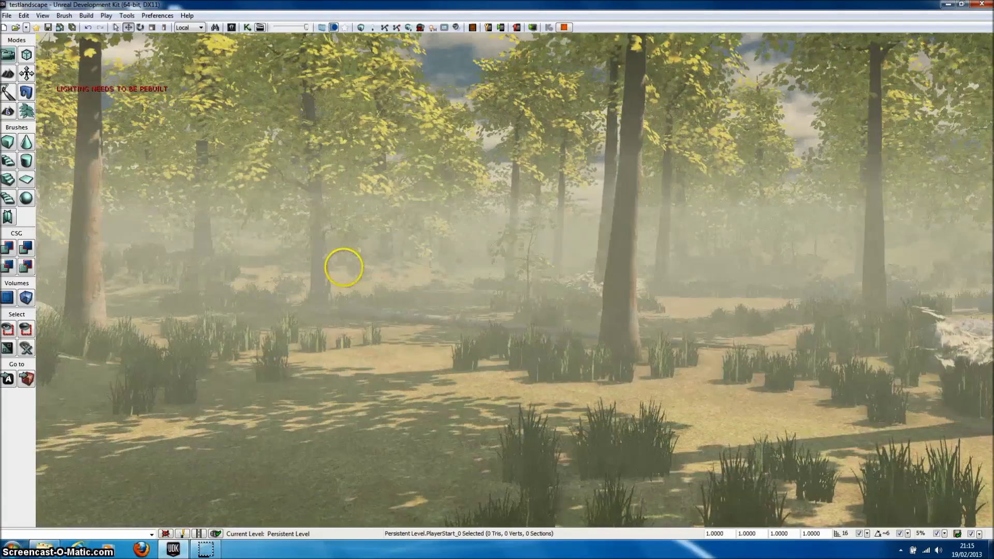
- Walk forward through the foggy forest, look to the right, then end the play session
left_click_drag(344, 269, 325, 265)
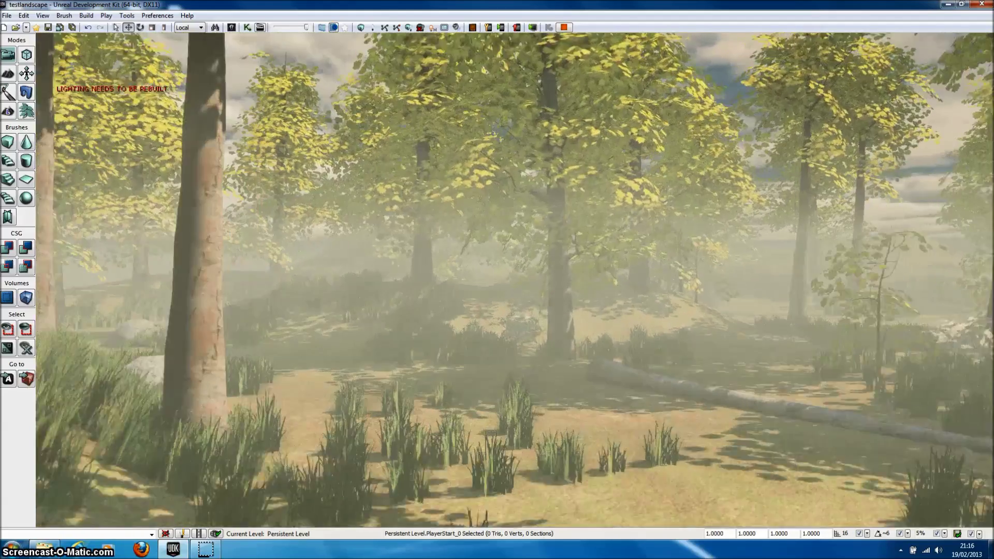
left_click_drag(325, 265, 323, 264)
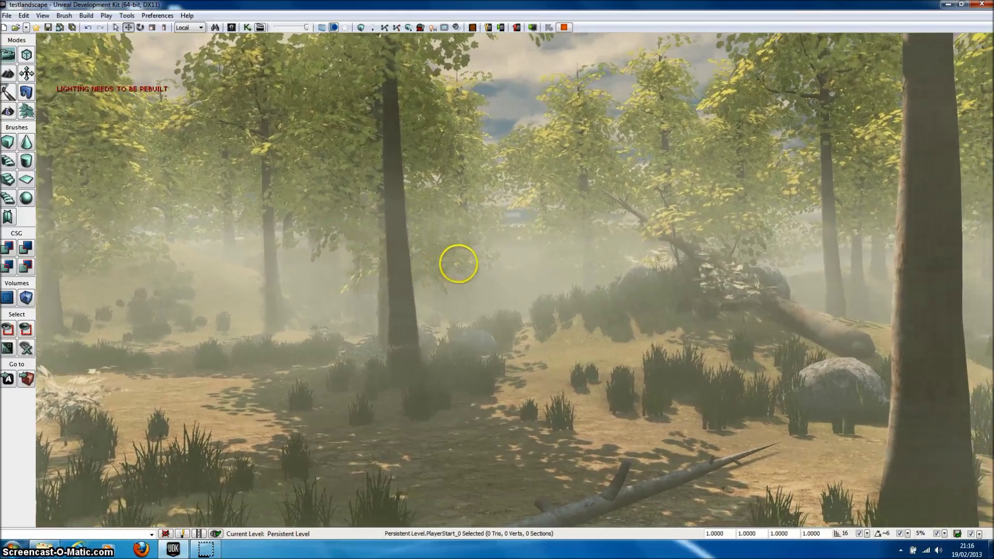
right_click_drag(458, 264, 460, 262)
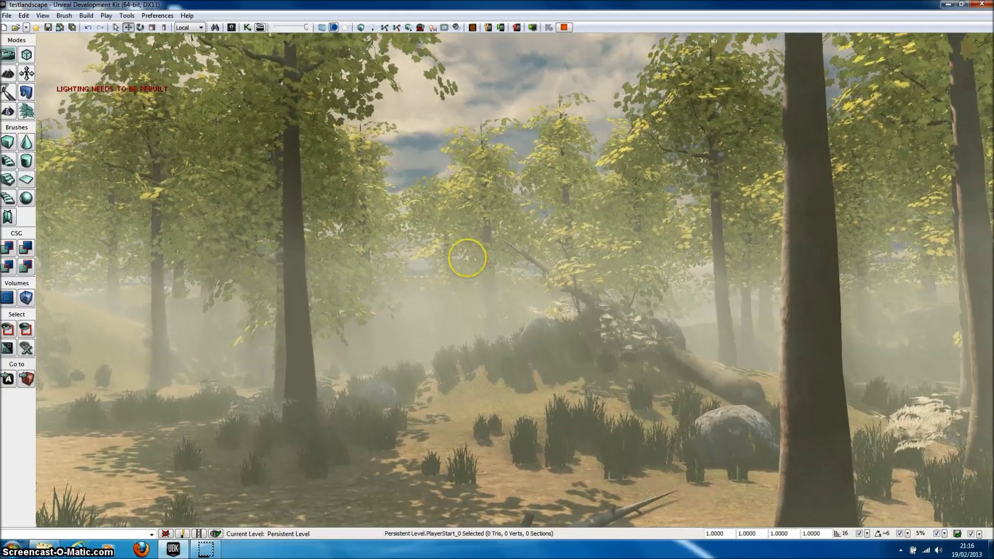
right_click_drag(467, 257, 468, 258)
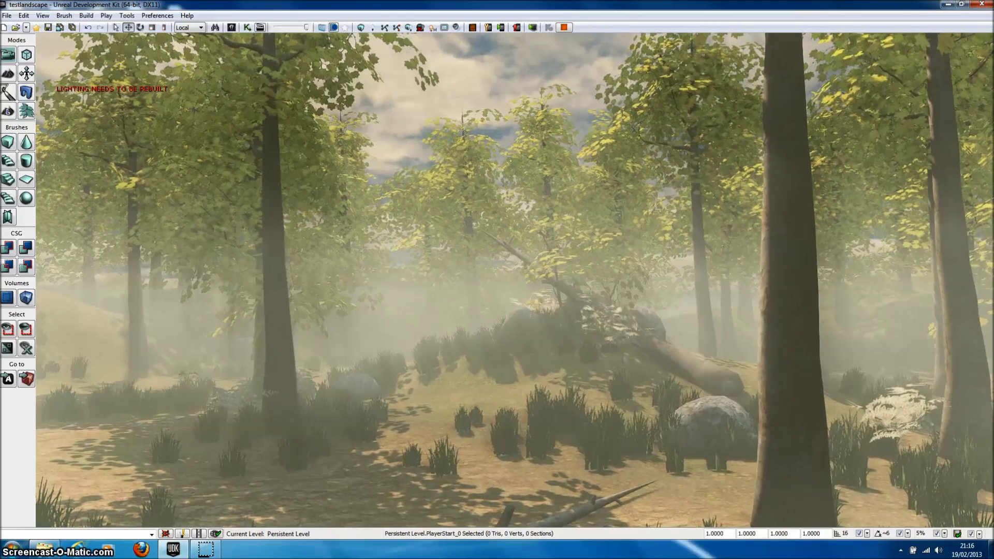
key("Escape")
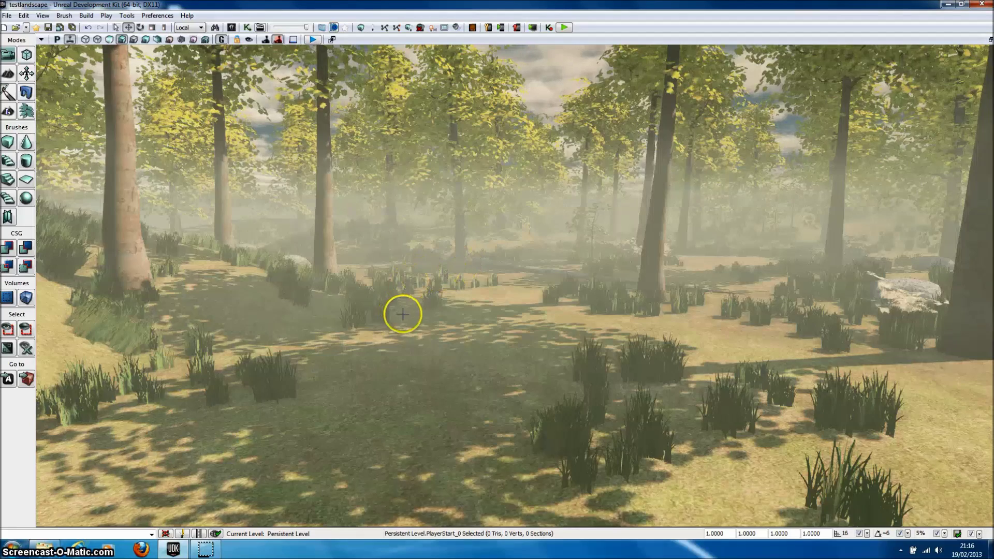